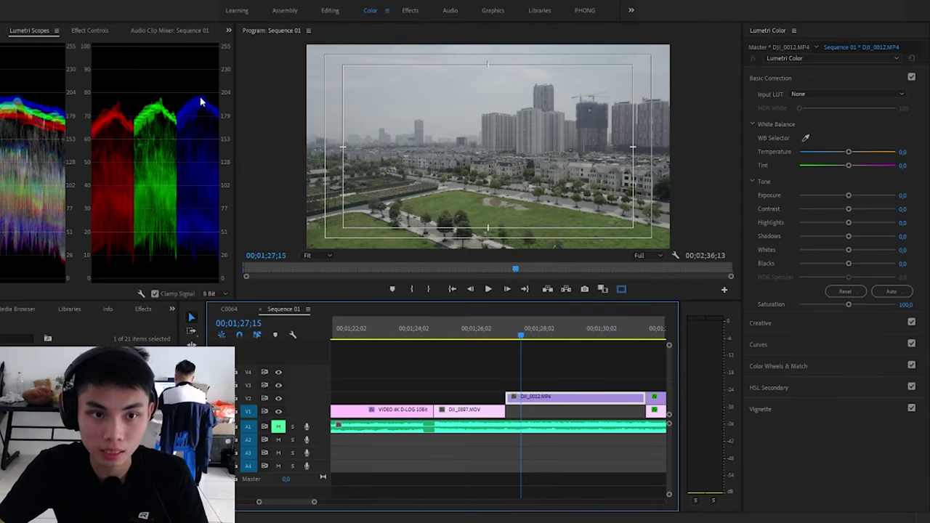
Compare the uncorrected clips DJI_0897.MOV and DJI_0012.MP4 in the image preview and the Lumetri Scopes
{"action": "left_click_drag", "start_coordinate": [510, 334], "coordinate": [477, 339]}
{"action": "left_click", "coordinate": [487, 412]}
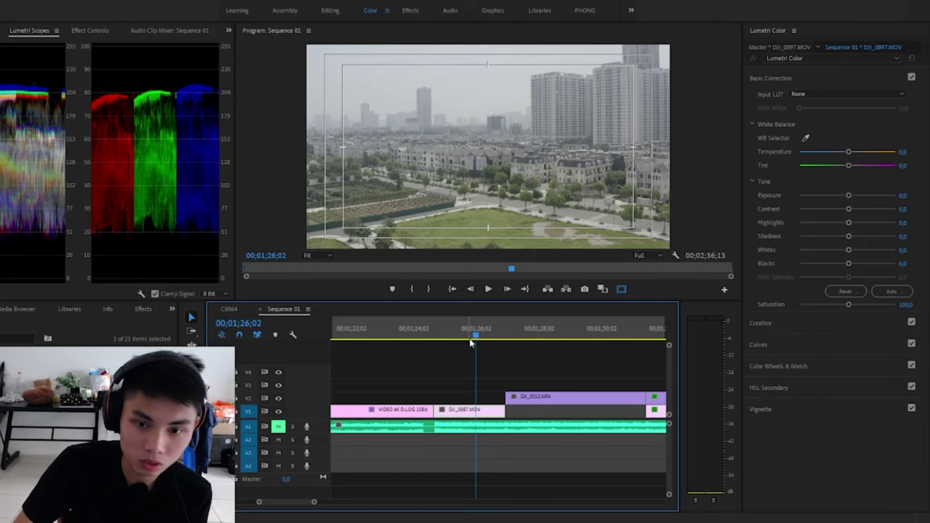
{"action": "left_click_drag", "start_coordinate": [517, 338], "coordinate": [535, 342]}
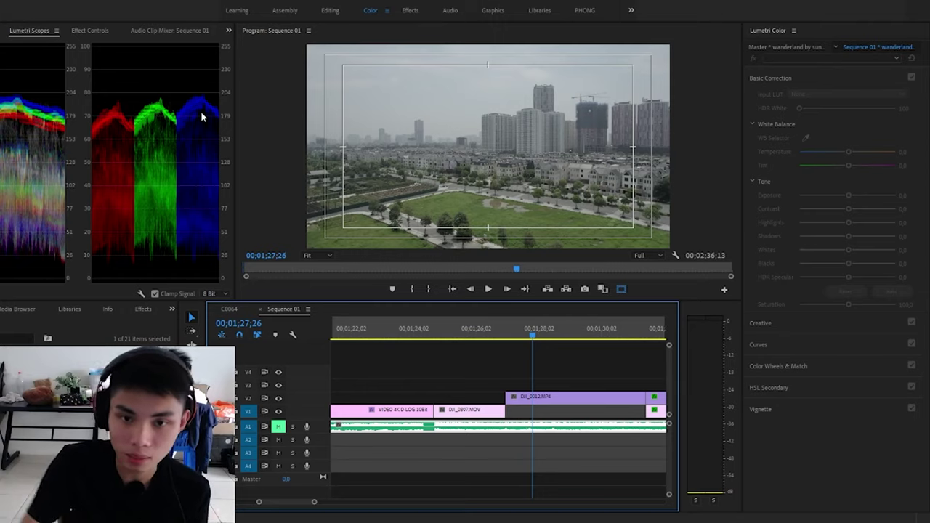
{"action": "scroll", "coordinate": [589, 367], "scroll_direction": "down", "scroll_amount": 8}
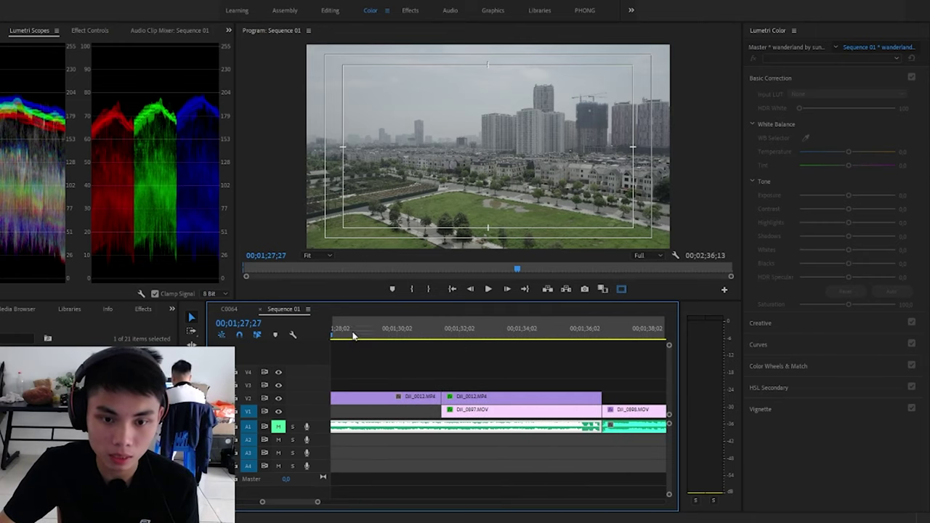
Compare the colour-corrected clips DJI_0898.MOV and DJI_0013.MP4 on the timeline, examining their images, scopes and Lumetri settings
{"action": "left_click", "coordinate": [617, 333]}
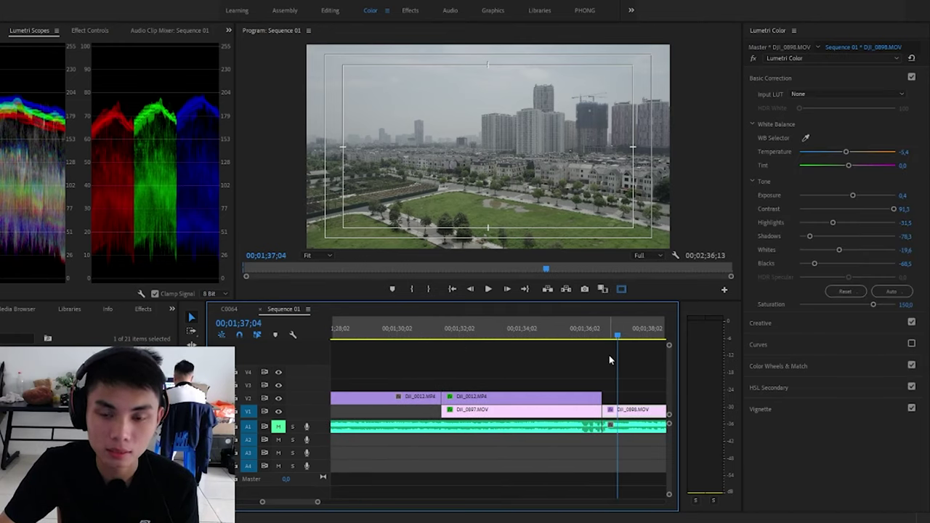
{"action": "scroll", "coordinate": [515, 342], "scroll_direction": "down", "scroll_amount": 1}
{"action": "scroll", "coordinate": [515, 342], "scroll_direction": "down", "scroll_amount": 3}
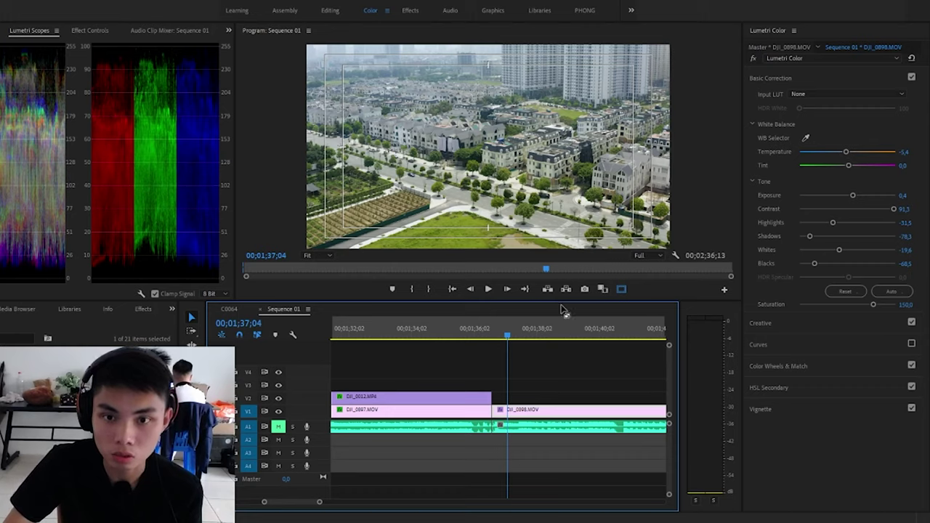
{"action": "scroll", "coordinate": [554, 343], "scroll_direction": "right", "scroll_amount": 2}
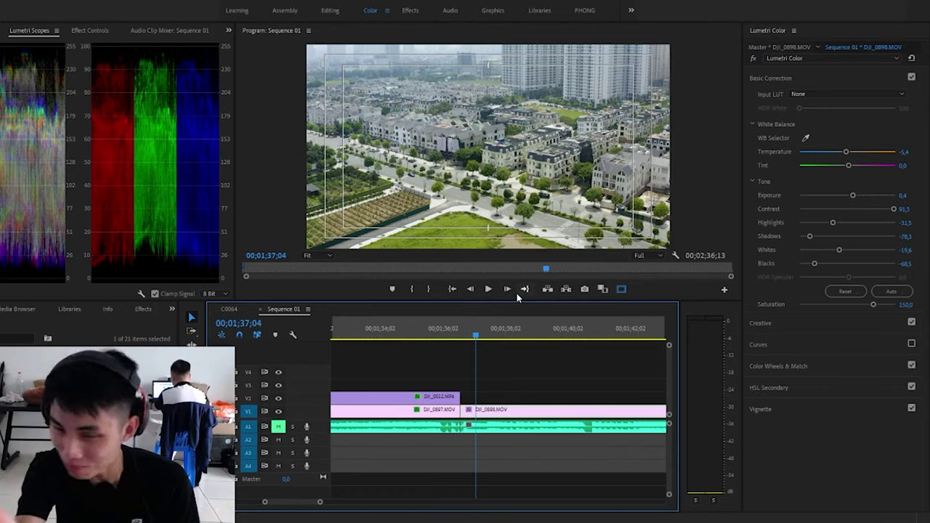
{"action": "scroll", "coordinate": [536, 342], "scroll_direction": "right", "scroll_amount": 4}
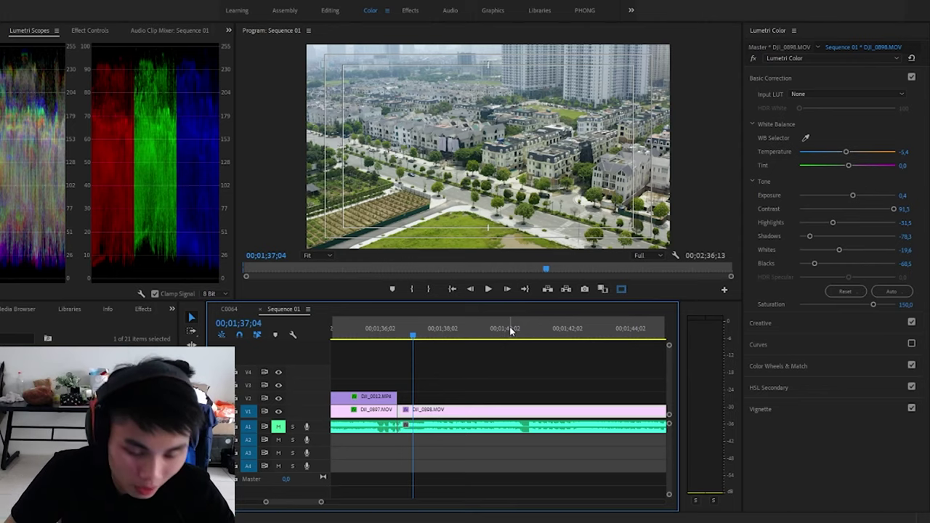
{"action": "scroll", "coordinate": [507, 361], "scroll_direction": "down", "scroll_amount": 4}
{"action": "left_click_drag", "start_coordinate": [485, 333], "coordinate": [546, 340]}
{"action": "left_click", "coordinate": [575, 381]}
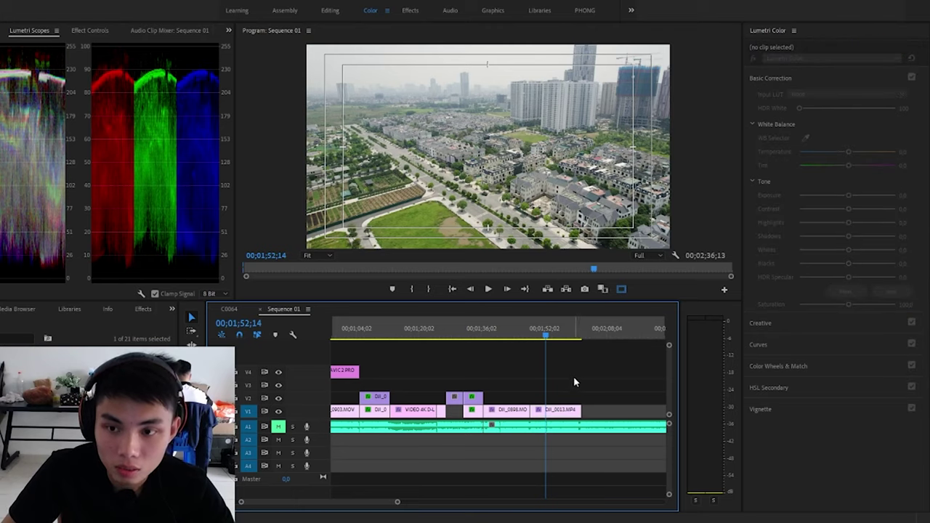
{"action": "key", "text": "="}
{"action": "key", "text": "="}
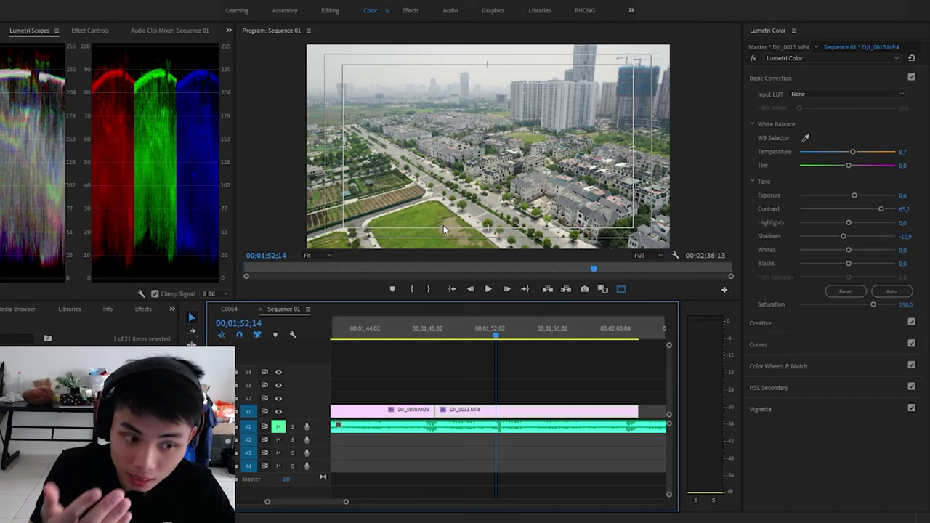
{"action": "key", "text": "minus"}
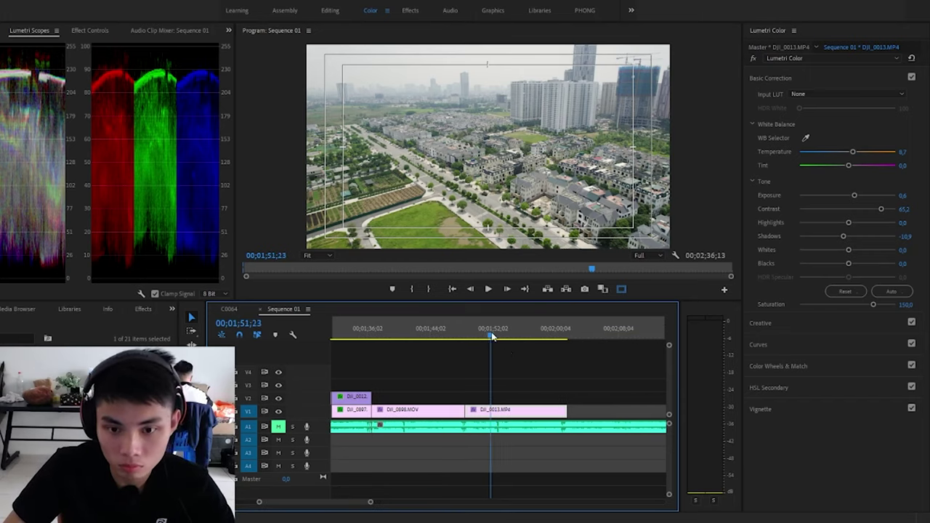
{"action": "left_click", "coordinate": [453, 339]}
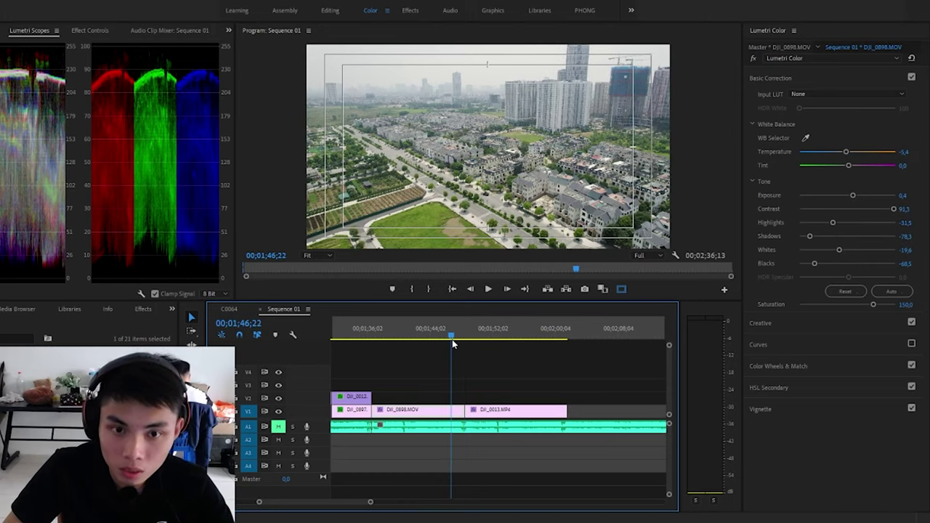
{"action": "key", "text": "space"}
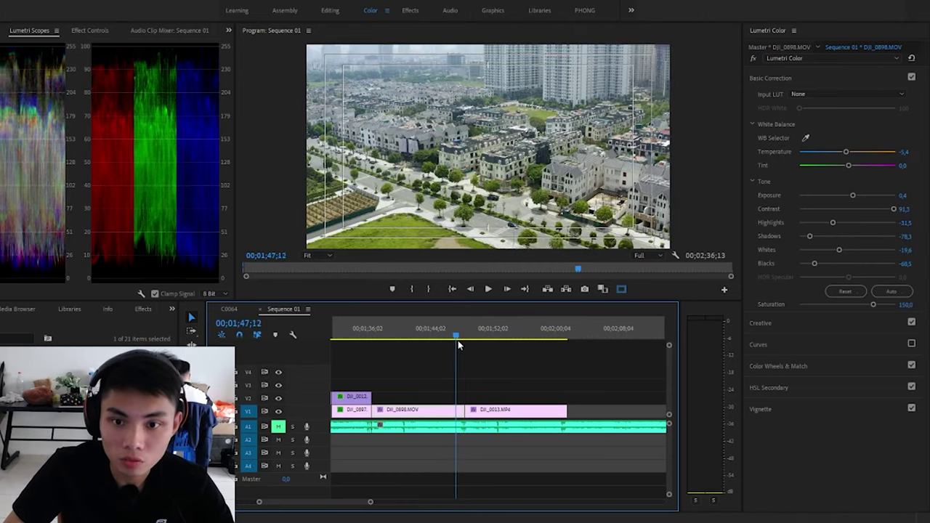
{"action": "left_click", "coordinate": [501, 345]}
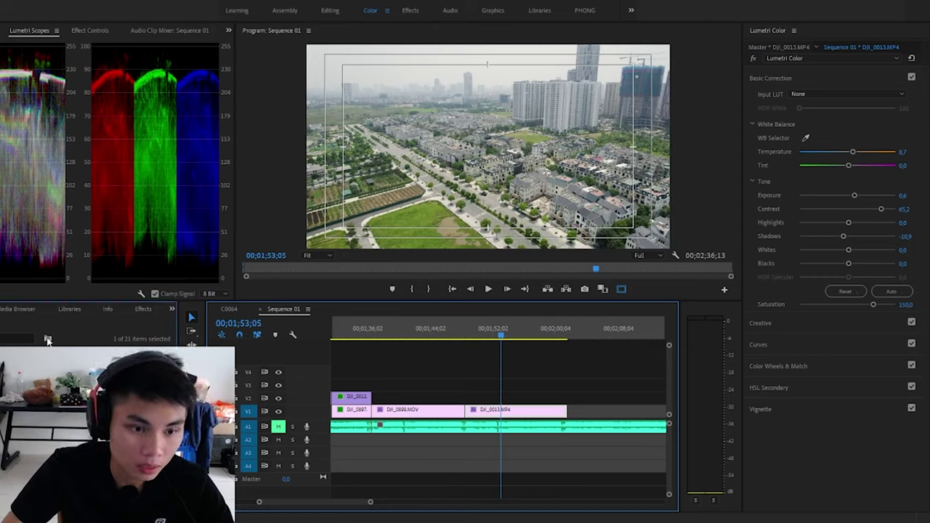
Open DJI_0015.MP4 in the source preview and play it to review the shot of the tree-lined road
{"action": "double_click", "coordinate": [5, 266]}
{"action": "left_click_drag", "start_coordinate": [5, 266], "coordinate": [64, 272]}
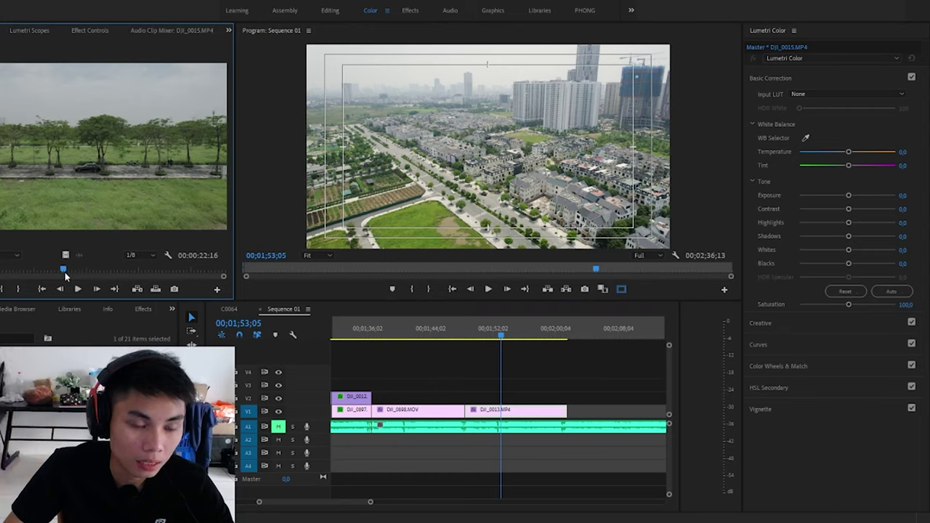
{"action": "left_click", "coordinate": [77, 289]}
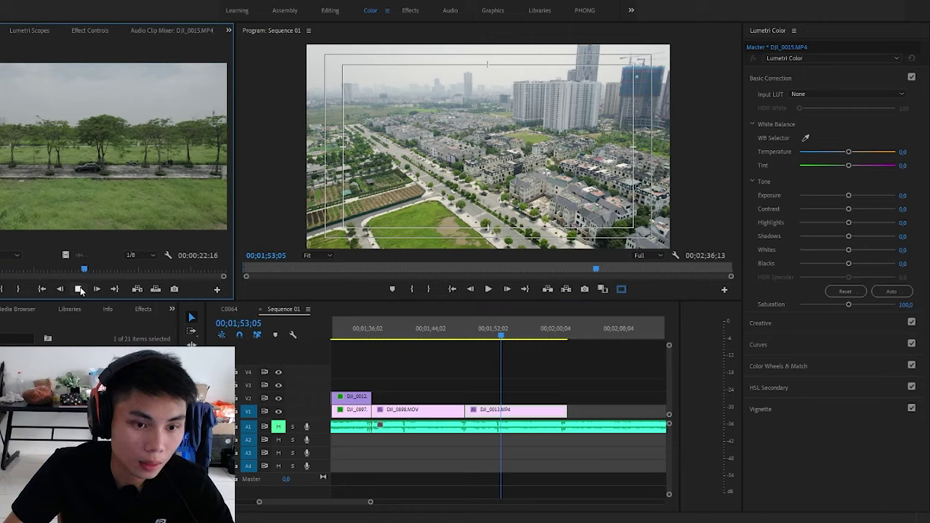
{"action": "left_click", "coordinate": [79, 289]}
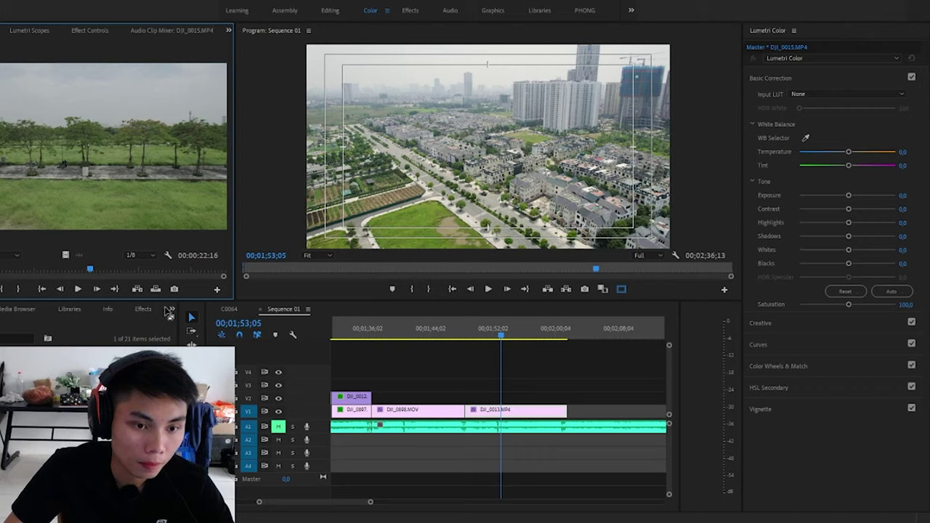
Preview DJI_0900.MOV from the Mavic 2 Pro bin and add it to track V1 directly after DJI_0013.MP4
{"action": "key", "text": "shift+1"}
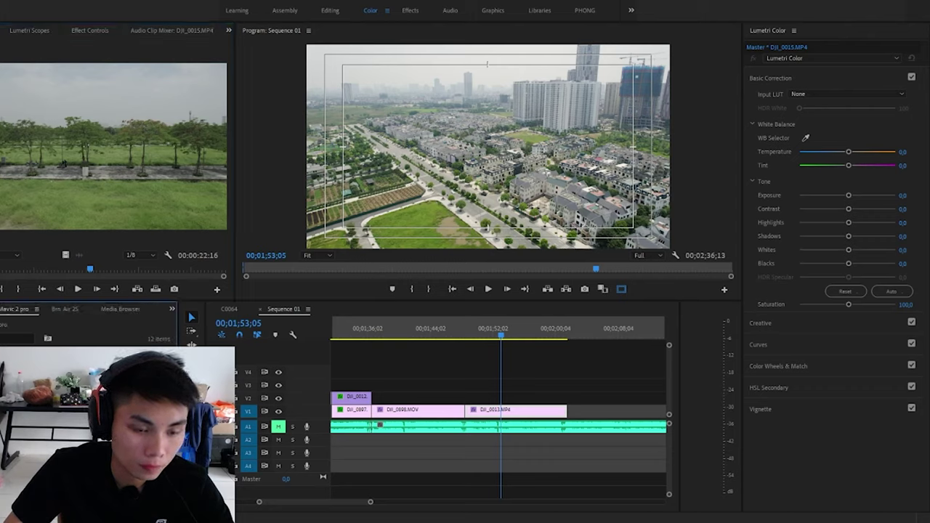
{"action": "key", "text": "Down"}
{"action": "key", "text": "shift+o"}
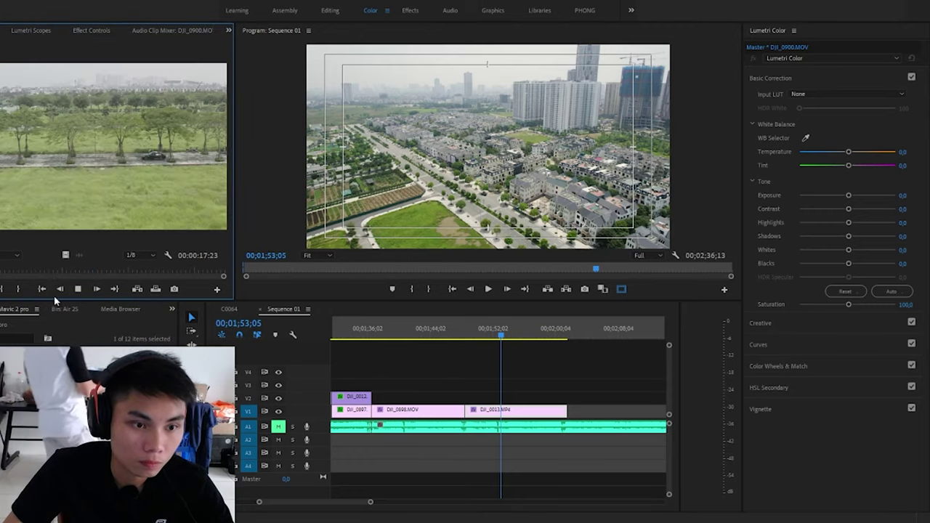
{"action": "key", "text": "space"}
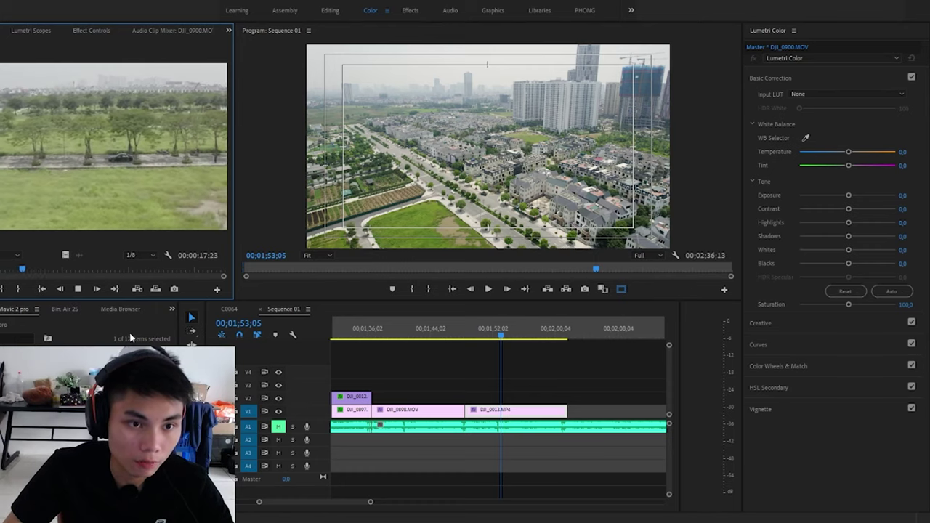
{"action": "left_click_drag", "start_coordinate": [128, 338], "coordinate": [574, 419]}
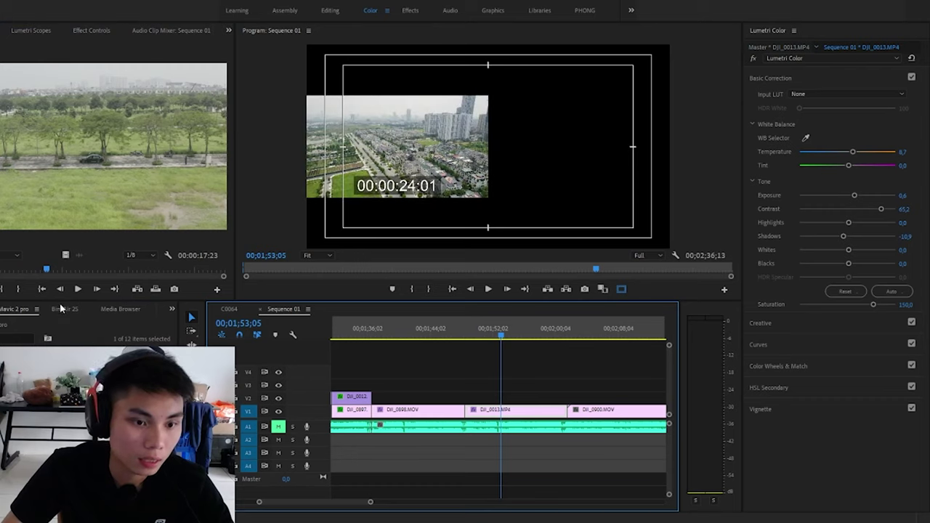
Set an in point on DJI_0015.MP4 from the Air 2S bin and place it on track V2 above DJI_0900.MOV
{"action": "left_click", "coordinate": [42, 258]}
{"action": "key", "text": "space"}
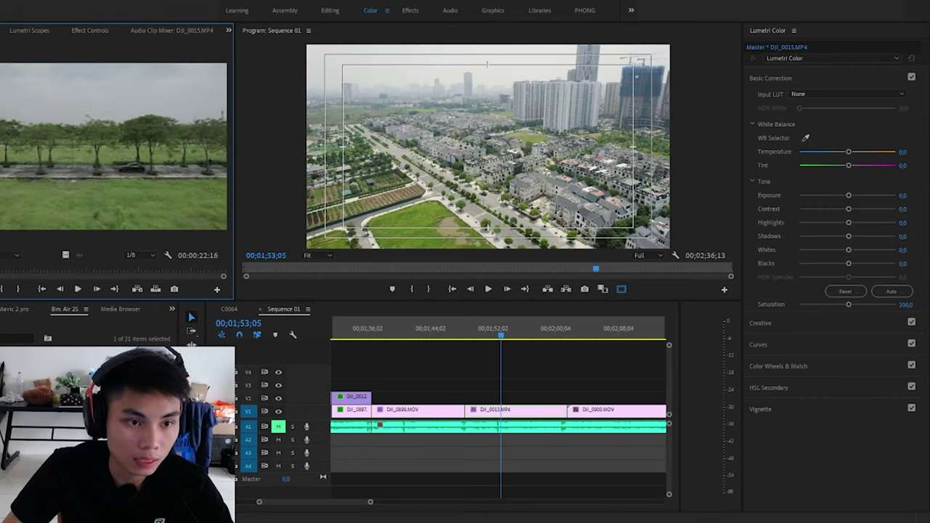
{"action": "left_click", "coordinate": [1, 273]}
{"action": "left_click_drag", "start_coordinate": [1, 273], "coordinate": [635, 397]}
{"action": "key", "text": "i"}
Play the sequence from the end of DJI_0013.MP4 into DJI_0900.MOV, stopping at 00;02;04;18
{"action": "left_click", "coordinate": [520, 334]}
{"action": "left_click", "coordinate": [564, 335]}
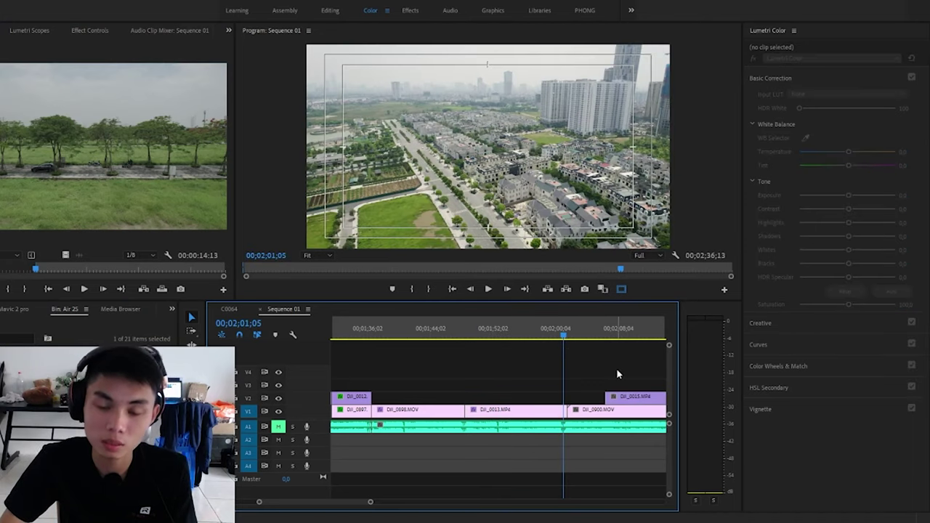
{"action": "key", "text": "space"}
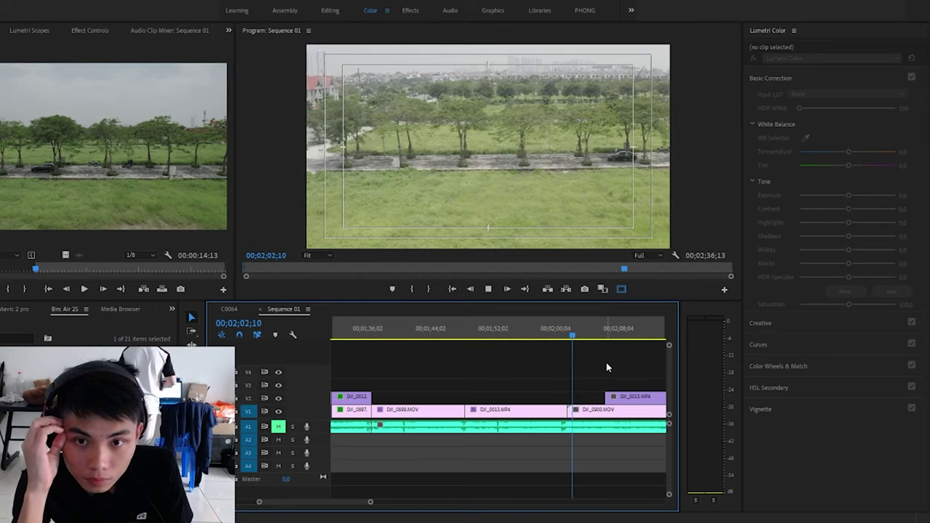
{"action": "key", "text": "space"}
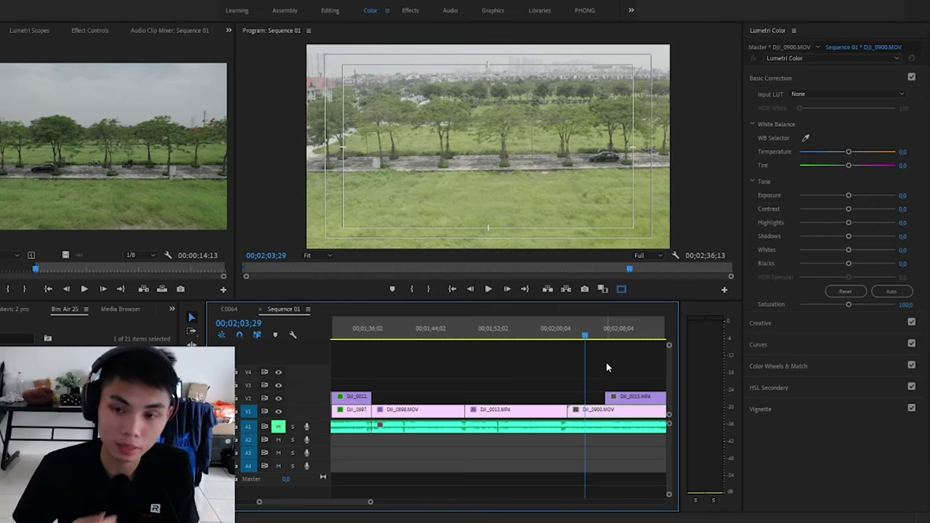
{"action": "key", "text": "space"}
{"action": "key", "text": "space"}
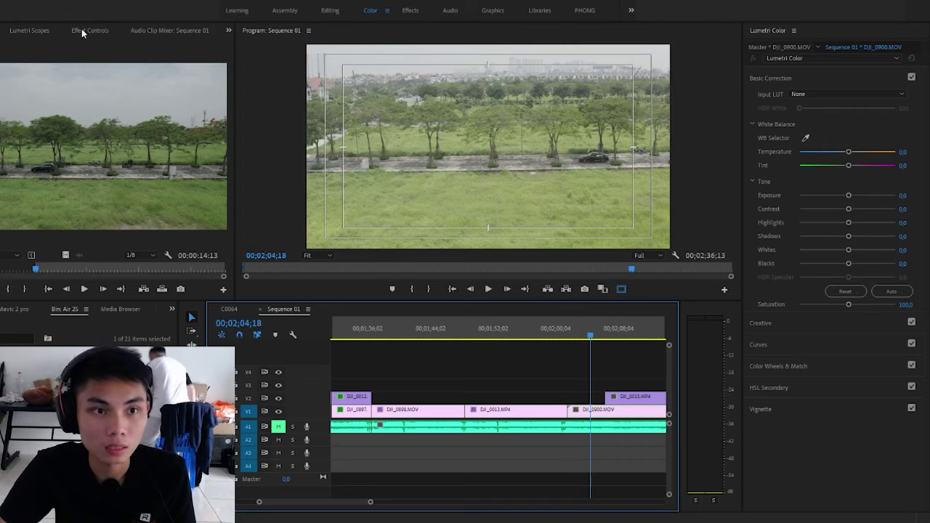
Correct DJI_0900.MOV with the scopes shown: Exposure 0.2, Contrast 87, Highlights -28.3, Shadows -28.3, Whites 15.2, Blacks -38, Saturation 150
{"action": "left_click", "coordinate": [47, 31]}
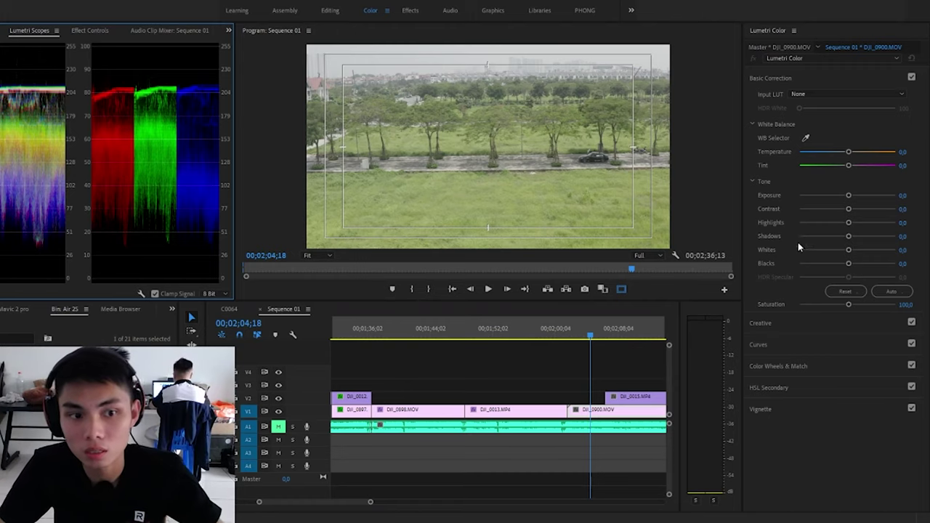
{"action": "left_click_drag", "start_coordinate": [849, 209], "coordinate": [835, 196]}
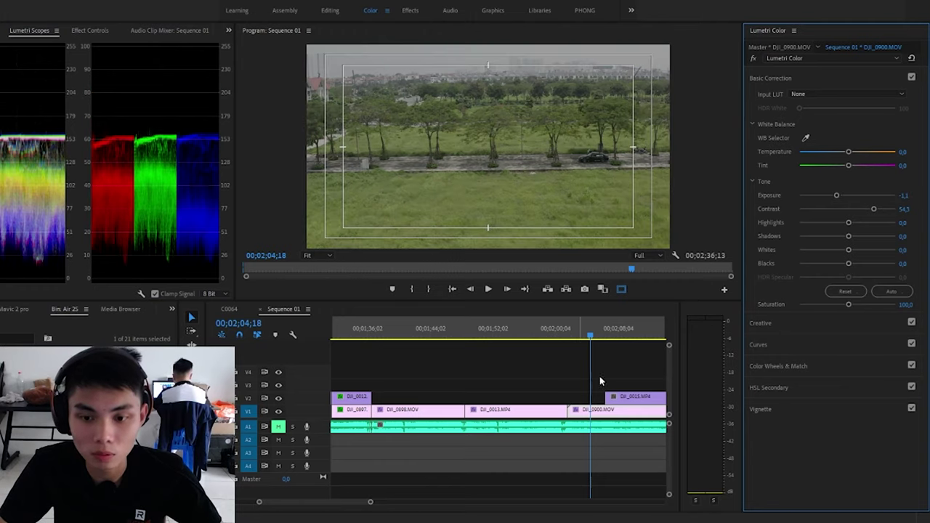
{"action": "left_click_drag", "start_coordinate": [836, 195], "coordinate": [859, 197]}
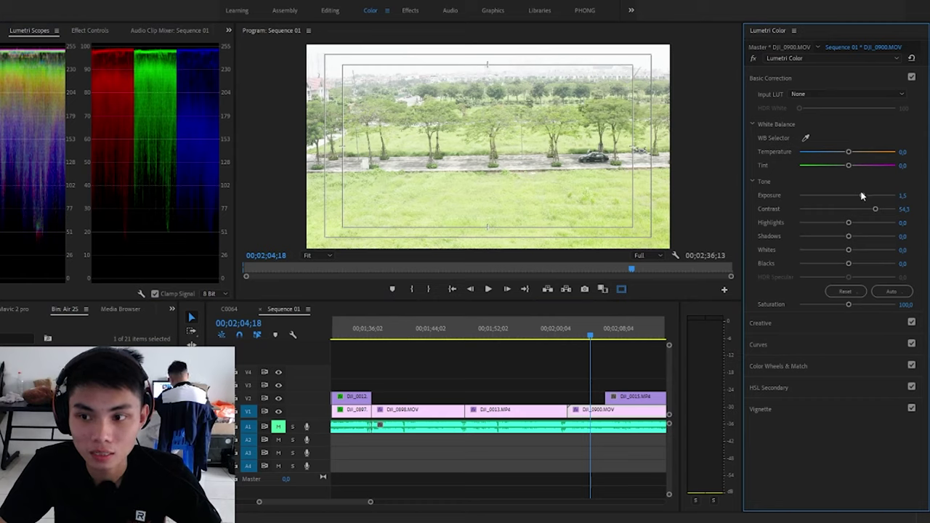
{"action": "left_click_drag", "start_coordinate": [861, 195], "coordinate": [829, 266]}
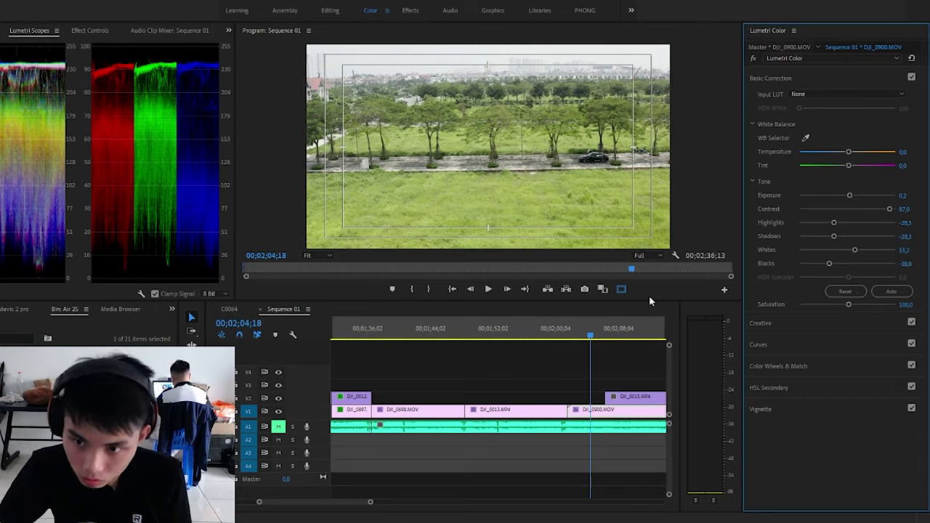
{"action": "left_click_drag", "start_coordinate": [850, 305], "coordinate": [859, 305]}
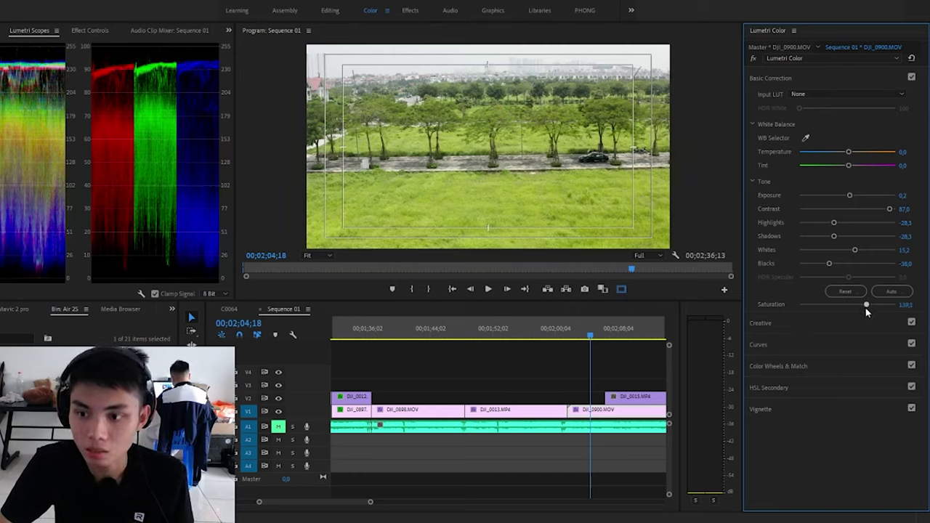
{"action": "left_click_drag", "start_coordinate": [867, 308], "coordinate": [869, 310]}
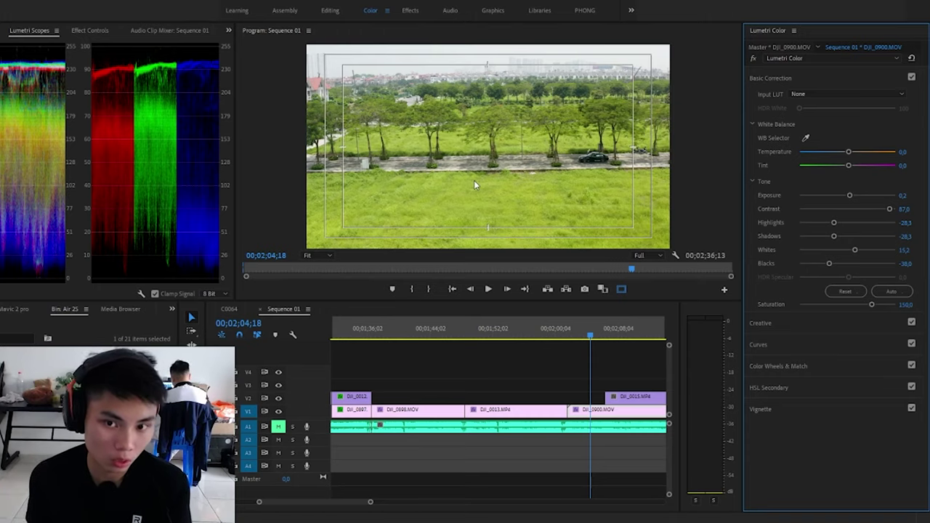
Sample the foreground grass of DJI_0900.MOV for its Hue vs Sat curve and shift the middle control point slightly towards green
{"action": "left_click", "coordinate": [763, 323]}
{"action": "left_click", "coordinate": [759, 389]}
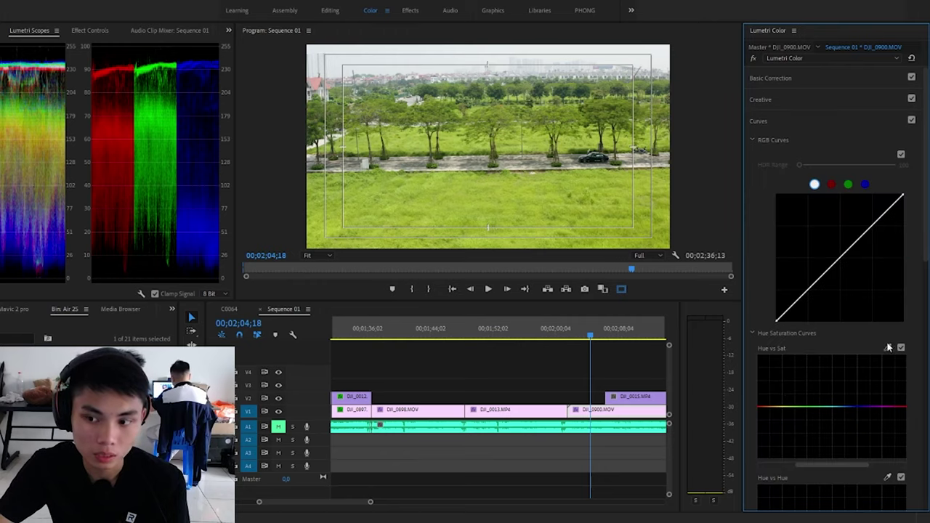
{"action": "left_click", "coordinate": [550, 212]}
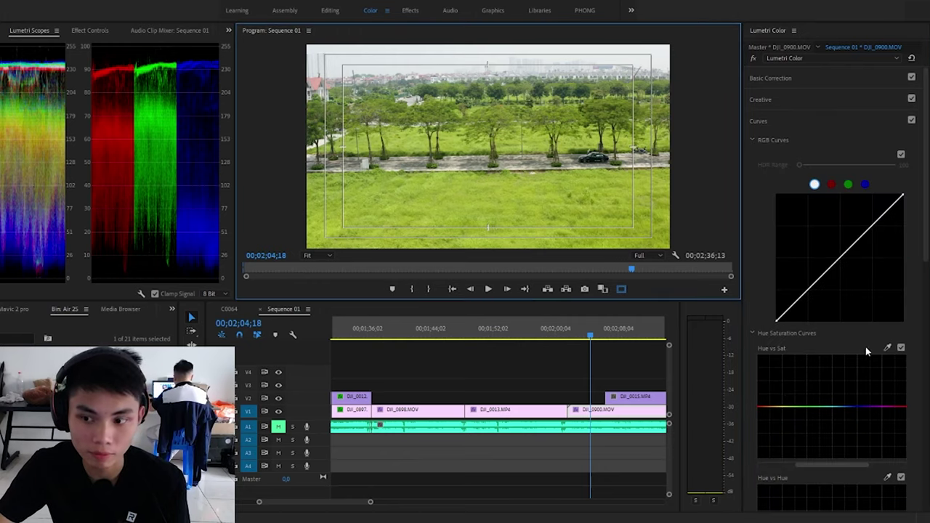
{"action": "left_click", "coordinate": [887, 348]}
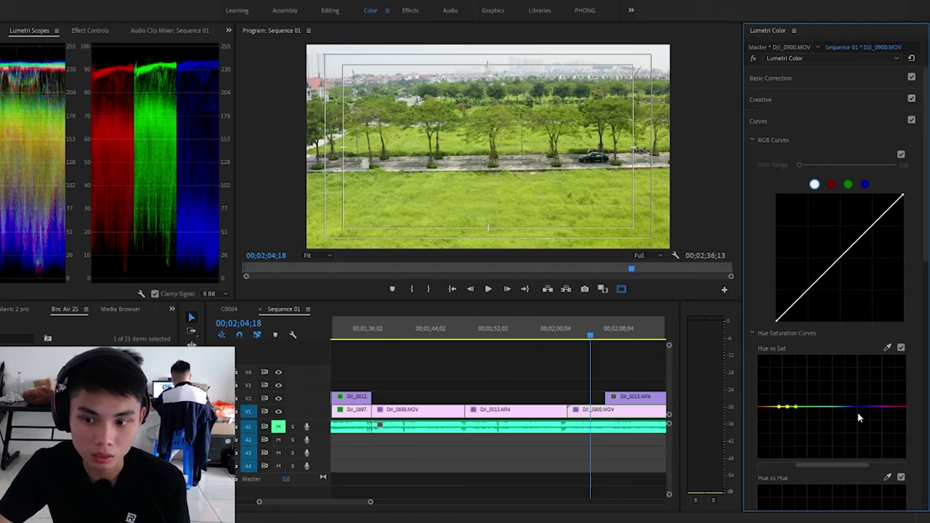
{"action": "mouse_move", "coordinate": [790, 411]}
{"action": "left_mouse_down"}
{"action": "mouse_move", "coordinate": [790, 374]}
{"action": "mouse_move", "coordinate": [789, 427]}
{"action": "mouse_move", "coordinate": [792, 382]}
{"action": "mouse_move", "coordinate": [797, 414]}
{"action": "left_mouse_up"}
{"action": "left_click_drag", "start_coordinate": [797, 412], "coordinate": [797, 413]}
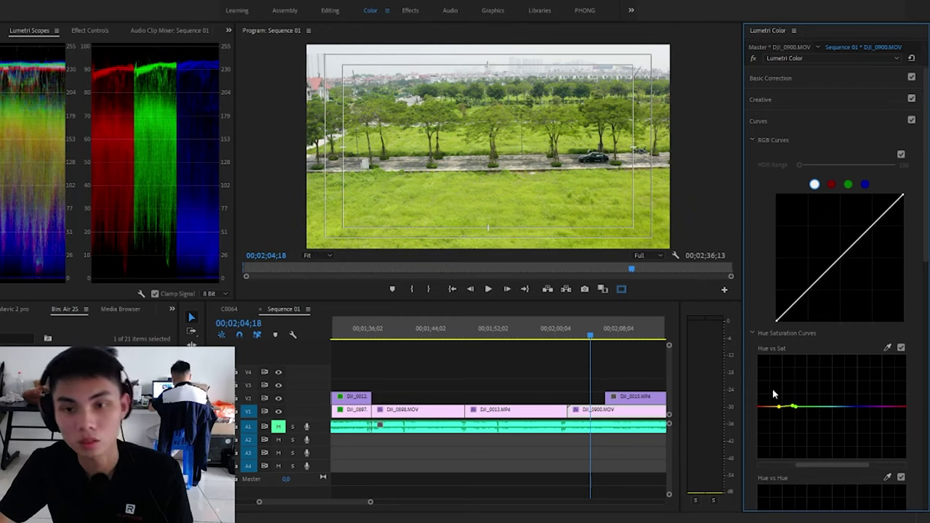
Play on into DJI_0015.MP4 to 00;02;07;08 and correct that clip with Exposure 1.4, Contrast 53.3 and Saturation 150
{"action": "left_click", "coordinate": [595, 374]}
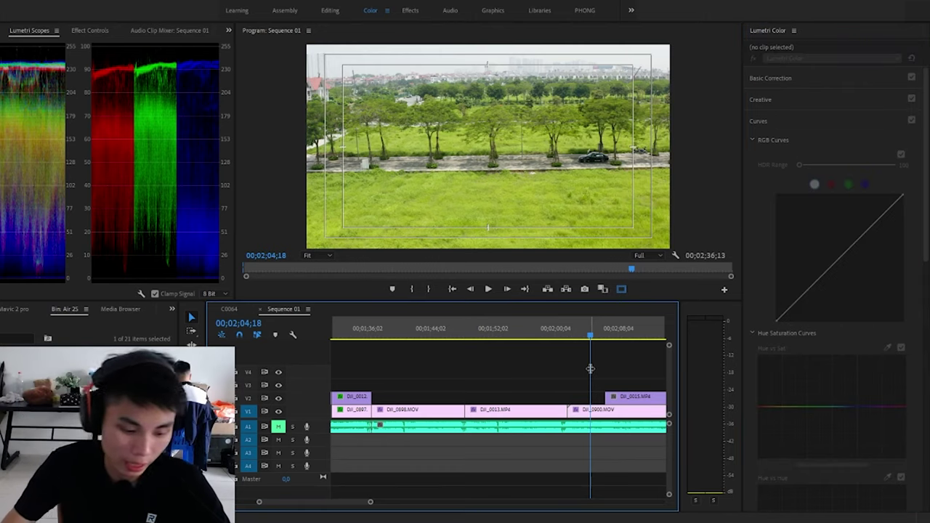
{"action": "key", "text": "space"}
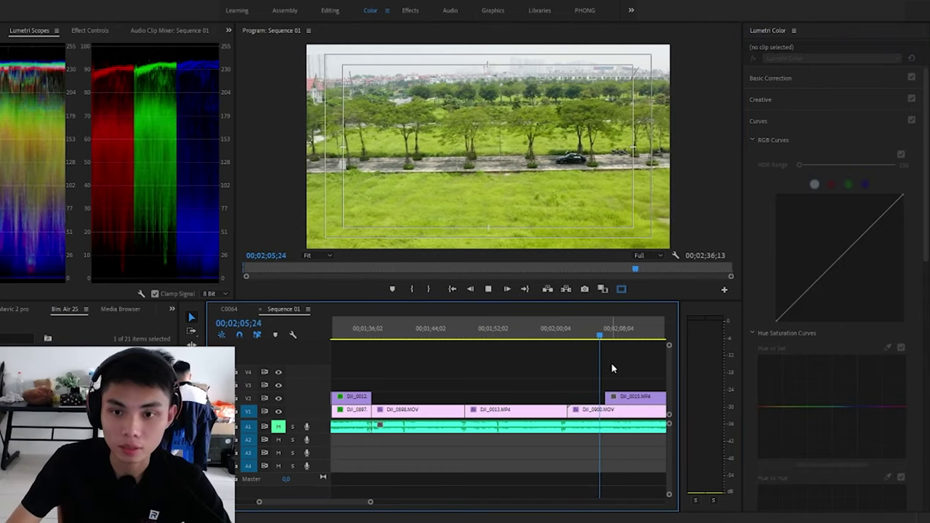
{"action": "left_click", "coordinate": [616, 396]}
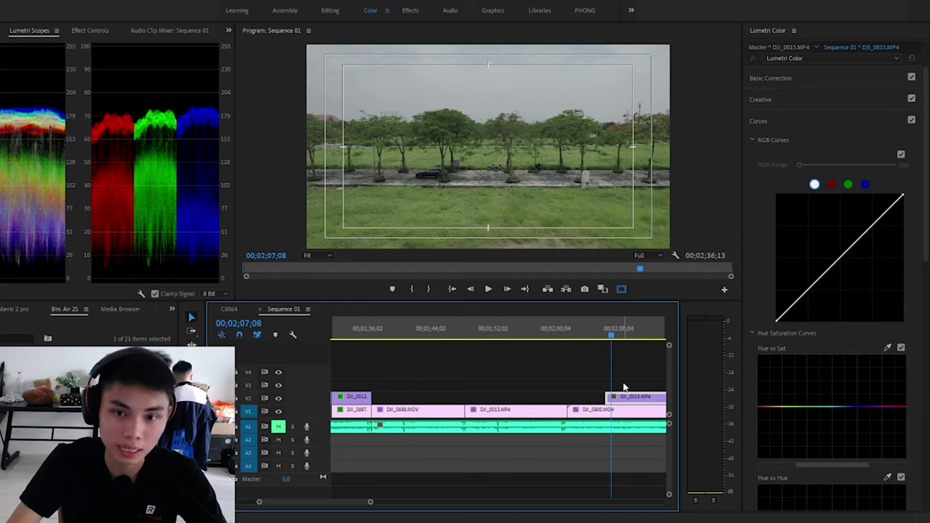
{"action": "left_click", "coordinate": [795, 85]}
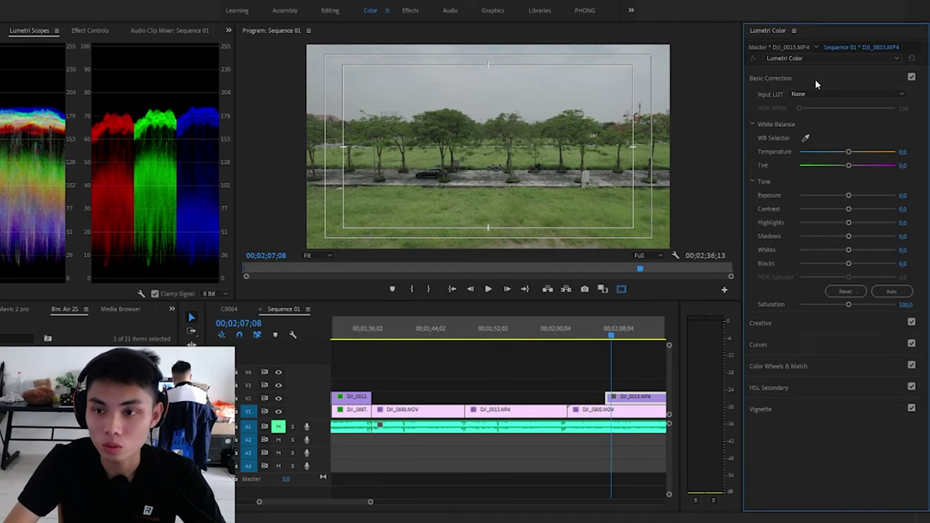
{"action": "left_click_drag", "start_coordinate": [849, 197], "coordinate": [874, 216]}
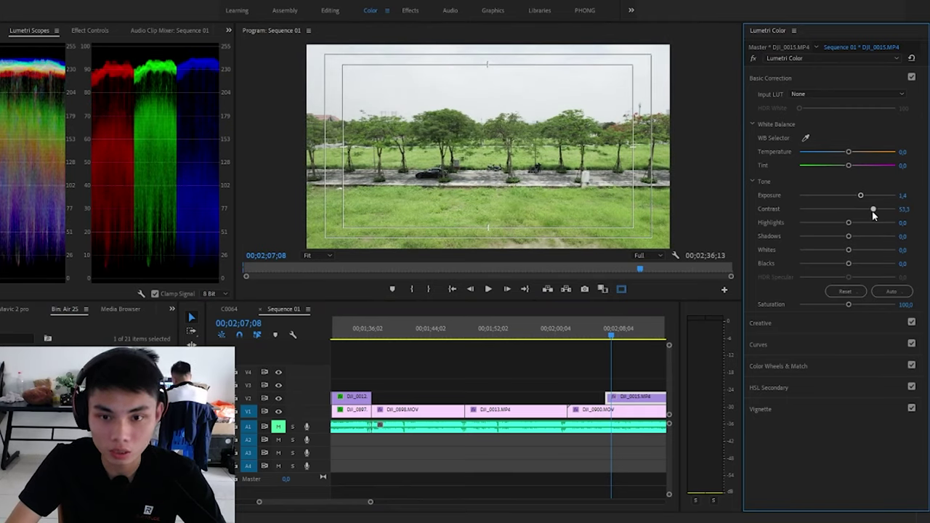
{"action": "left_click_drag", "start_coordinate": [853, 307], "coordinate": [864, 306]}
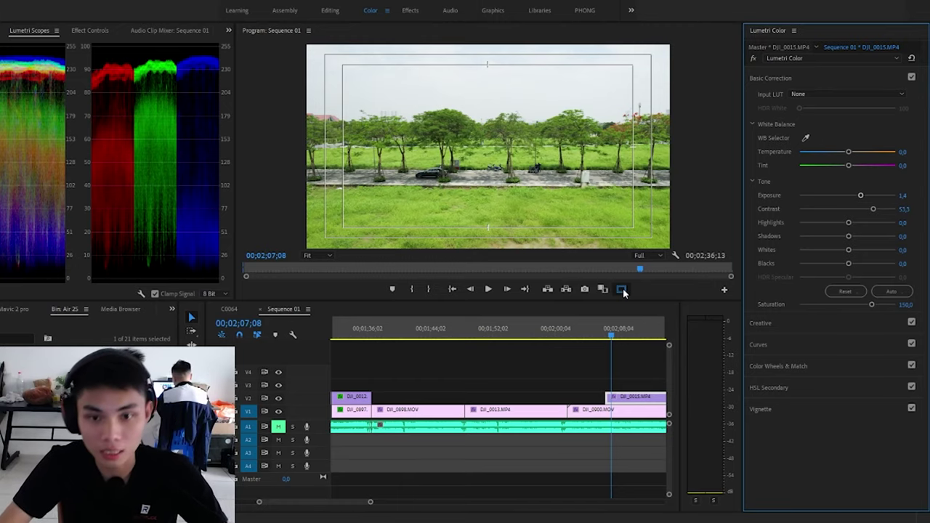
Compare DJI_0900.MOV at 00;02;06;07 with DJI_0015.MP4 at 00;02;10;02, disabling Creative and toggling Curves off and on for DJI_0900.MOV
{"action": "left_click_drag", "start_coordinate": [612, 335], "coordinate": [602, 336]}
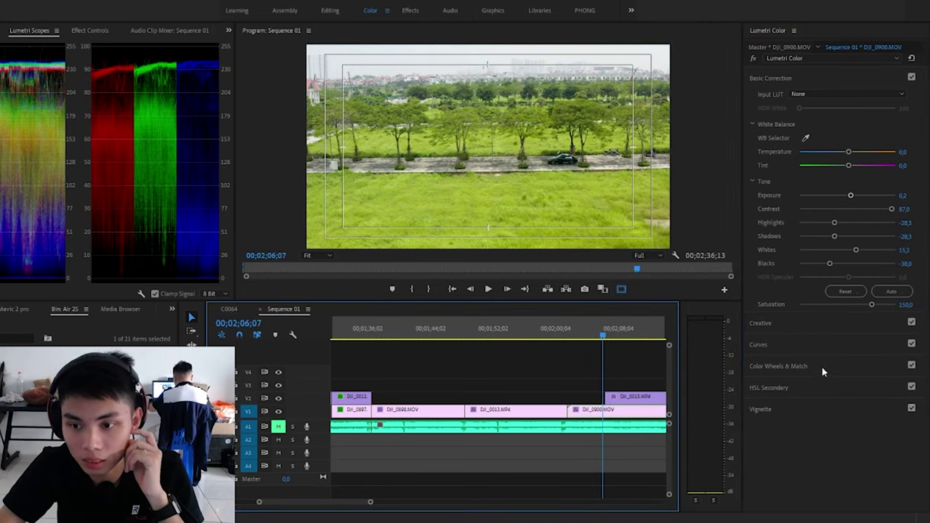
{"action": "left_click", "coordinate": [911, 343]}
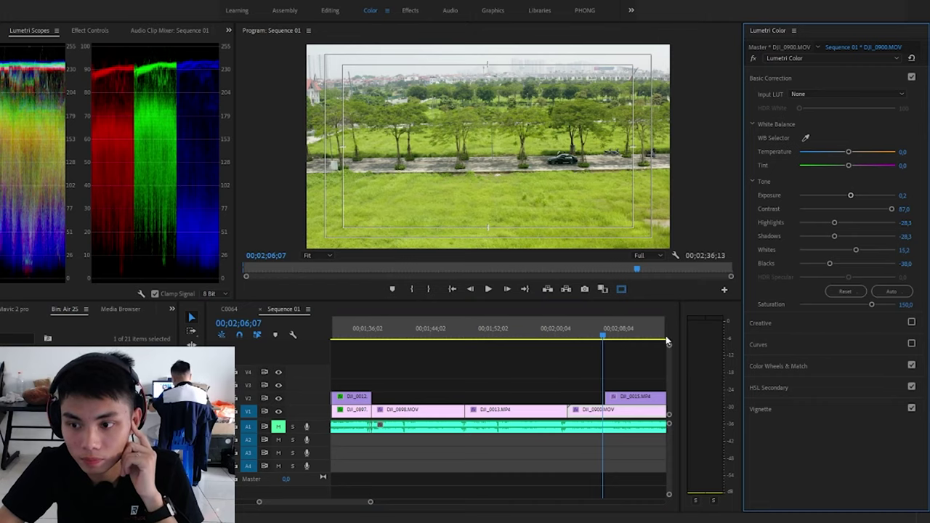
{"action": "left_click_drag", "start_coordinate": [609, 334], "coordinate": [634, 357]}
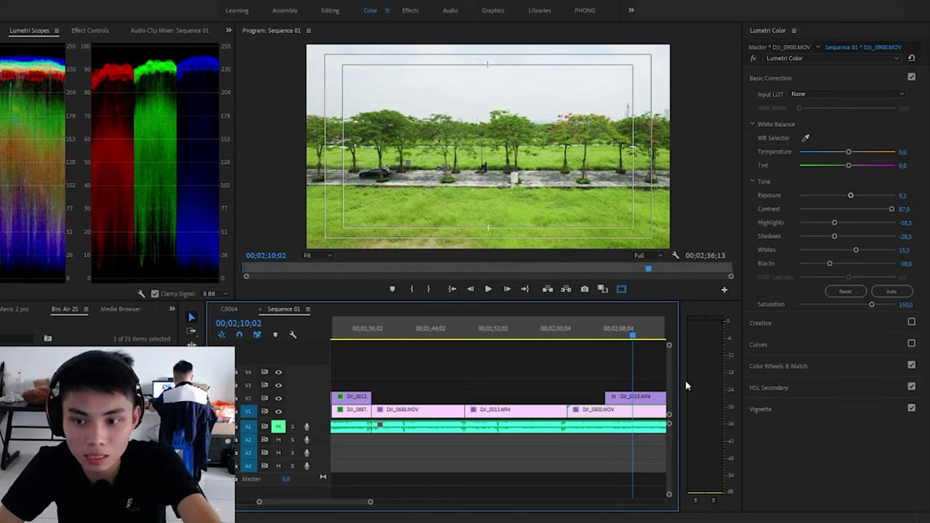
{"action": "left_click", "coordinate": [911, 343]}
{"action": "left_click", "coordinate": [848, 346]}
{"action": "left_click", "coordinate": [787, 407]}
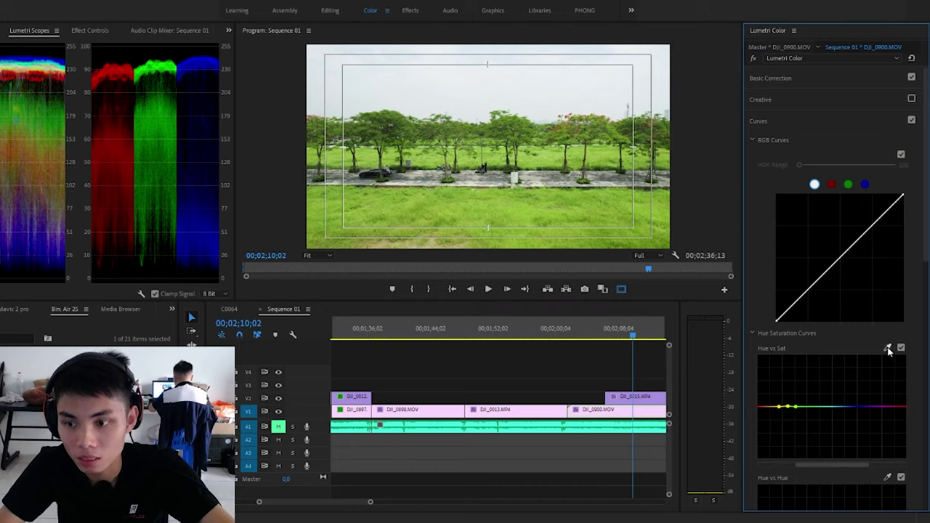
Sample the grass of DJI_0015.MP4 for Hue vs Sat, try strongly raising the yellow-green saturation, and undo that curve change
{"action": "left_click", "coordinate": [658, 398]}
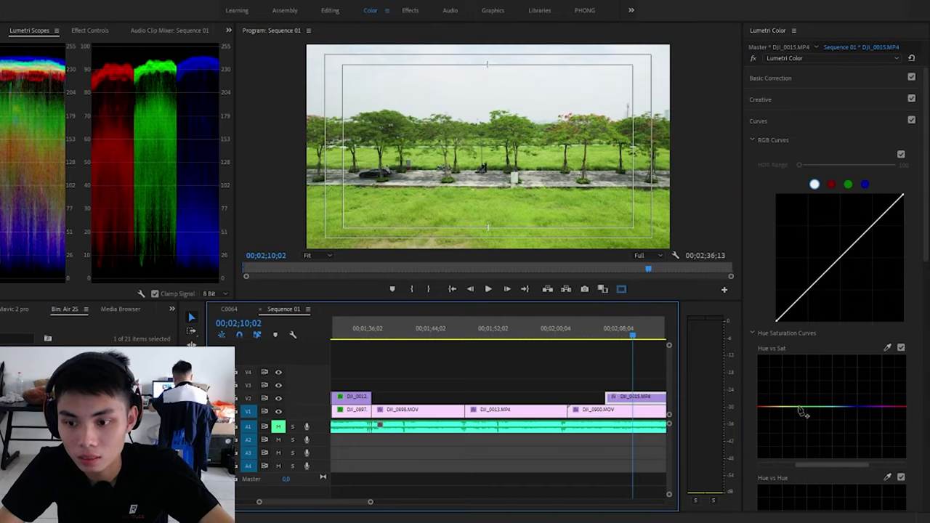
{"action": "left_click", "coordinate": [887, 347]}
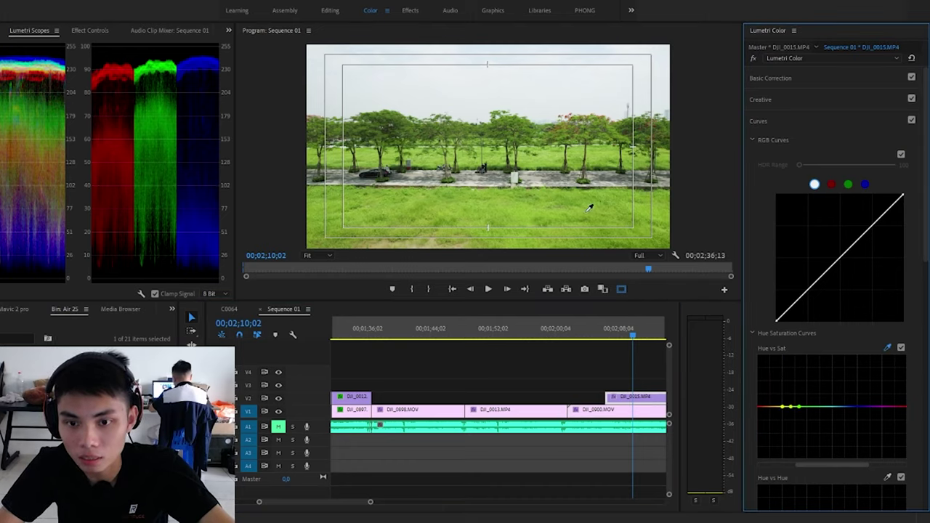
{"action": "left_click_drag", "start_coordinate": [794, 409], "coordinate": [781, 379]}
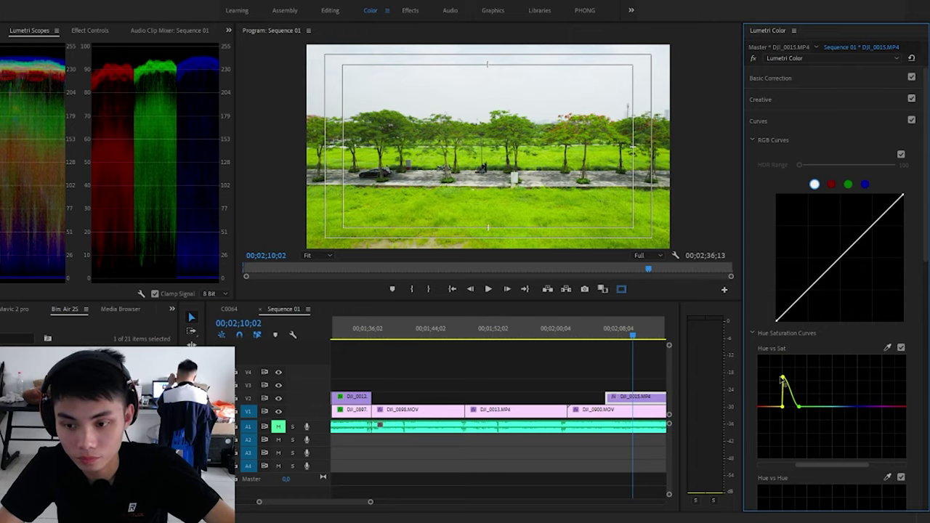
{"action": "scroll", "coordinate": [822, 385], "scroll_direction": "down", "scroll_amount": 2}
{"action": "key", "text": "ctrl+z"}
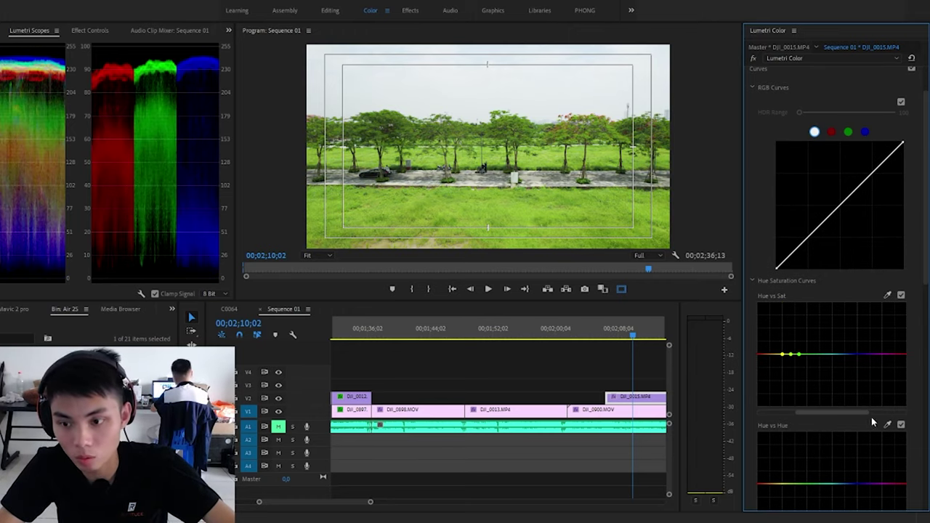
Sample the grass of DJI_0015.MP4 for the Hue vs Hue curve and lift the middle control point slightly to make the green yellower
{"action": "left_click", "coordinate": [888, 425]}
{"action": "left_click", "coordinate": [562, 192]}
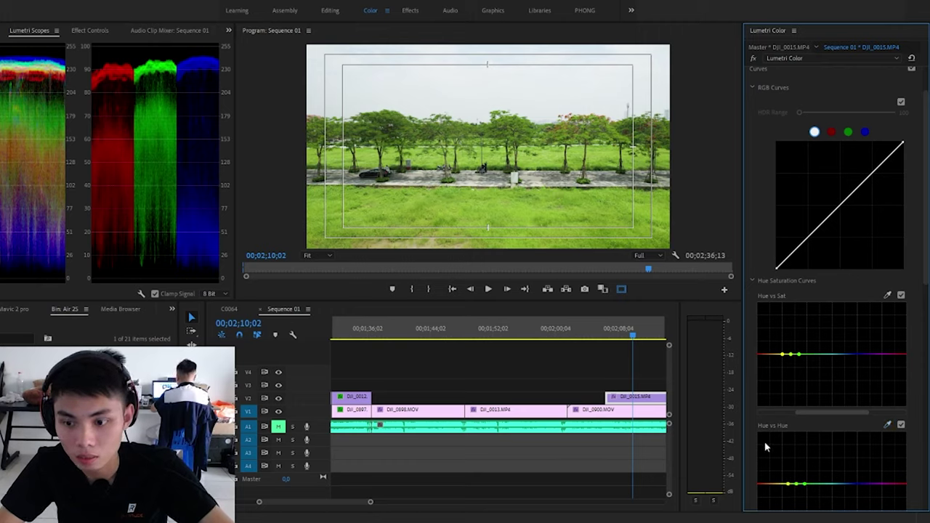
{"action": "mouse_move", "coordinate": [797, 484]}
{"action": "left_mouse_down"}
{"action": "mouse_move", "coordinate": [791, 465]}
{"action": "mouse_move", "coordinate": [793, 487]}
{"action": "left_mouse_up"}
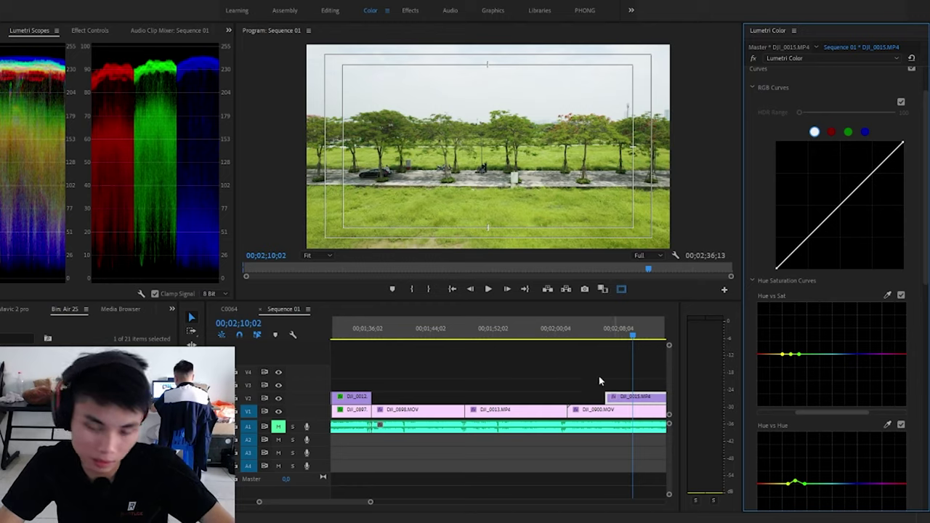
Delete DJI_0900.MOV and DJI_0015.MP4 from the end of the timeline and move the playhead back to 00;01;40;11
{"action": "left_click_drag", "start_coordinate": [591, 361], "coordinate": [638, 413]}
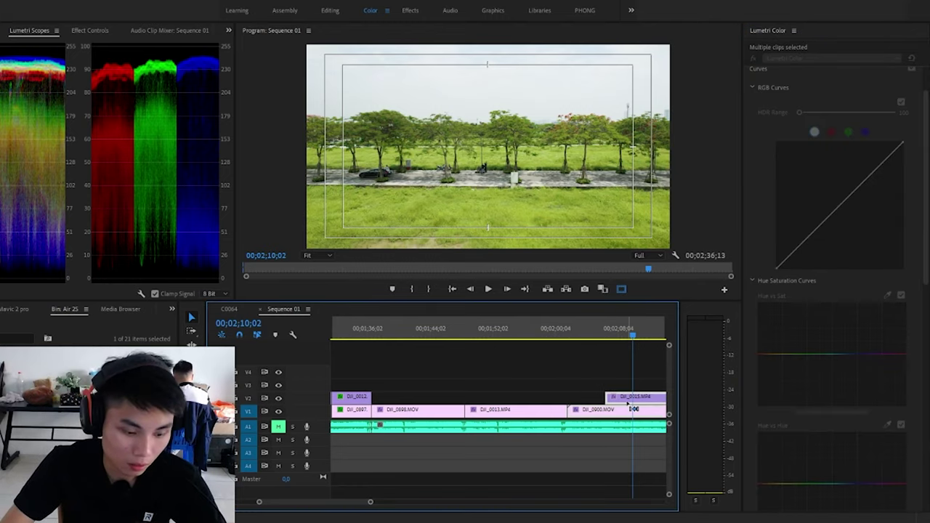
{"action": "key", "text": "Delete"}
{"action": "left_click_drag", "start_coordinate": [640, 340], "coordinate": [401, 337]}
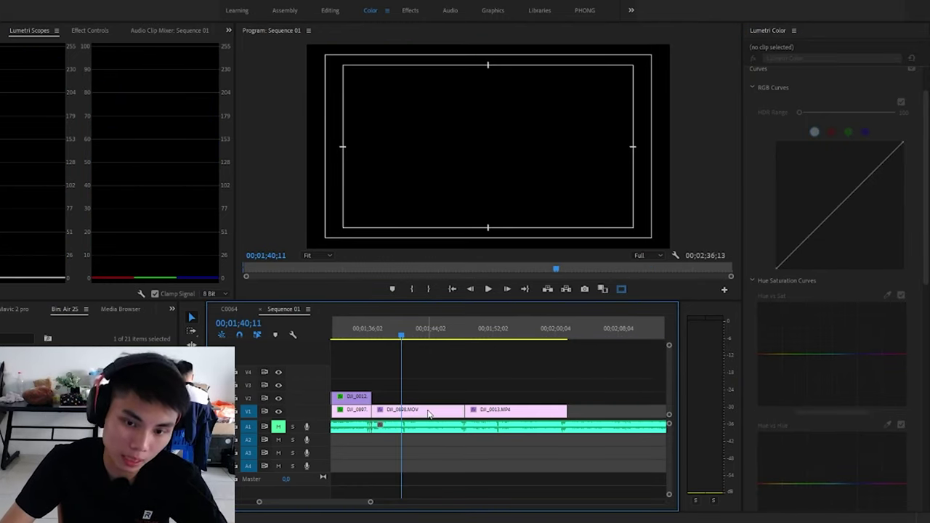